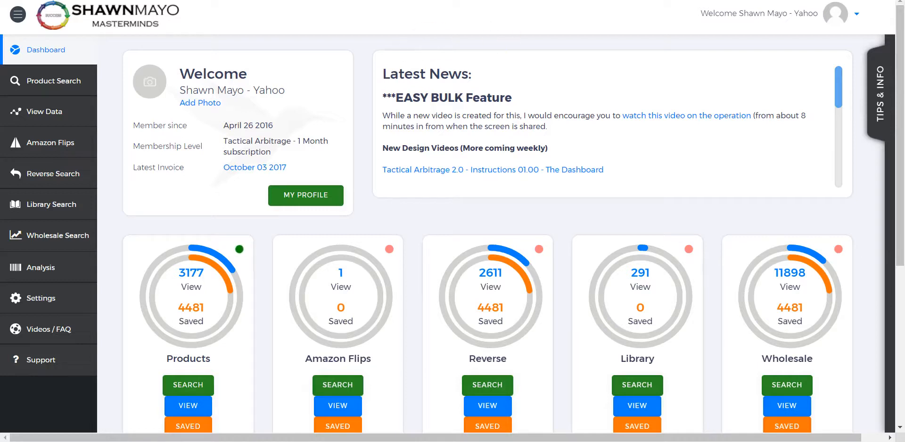
# Step: Switch to the Saved List page and look through the list of available folders
pyautogui.hotkey('ctrl', 'Tab')
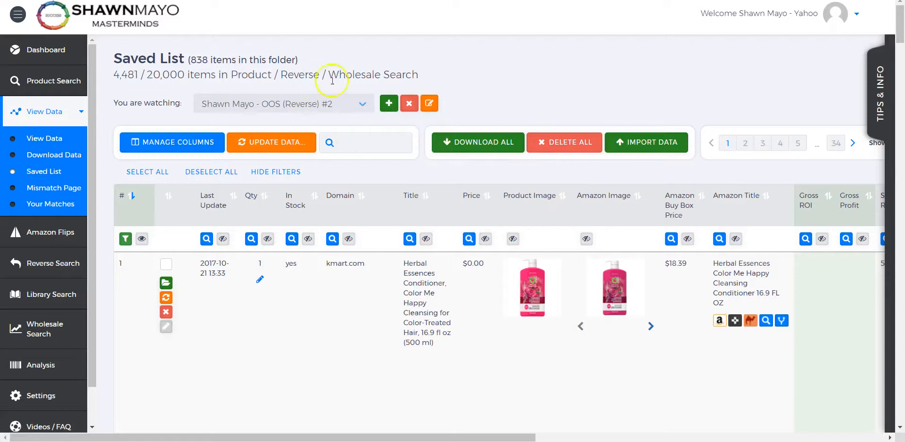
pyautogui.click(356, 103)
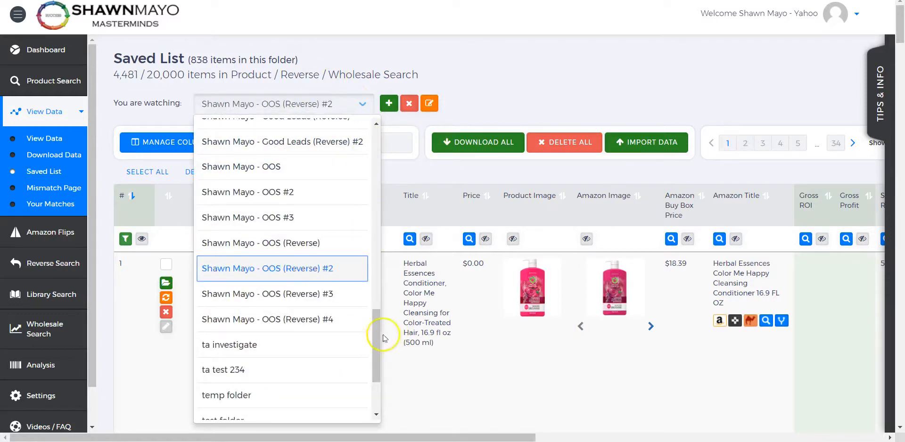
pyautogui.moveTo(377, 338); pyautogui.dragTo(361, 388)
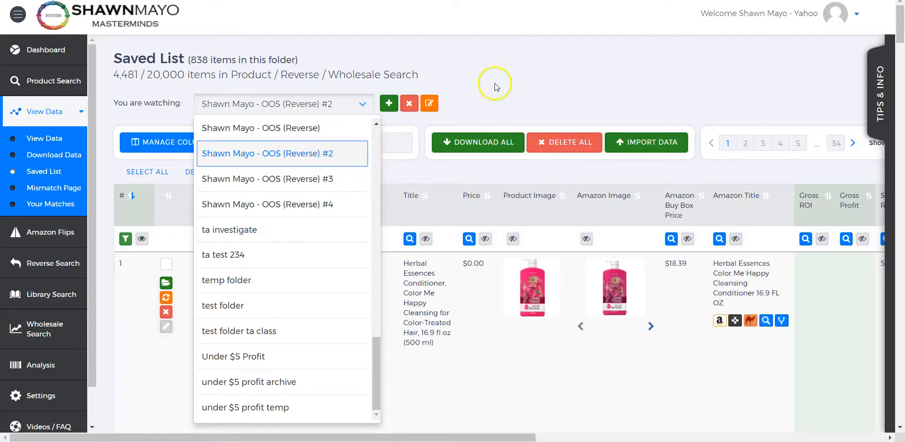
pyautogui.click(561, 82)
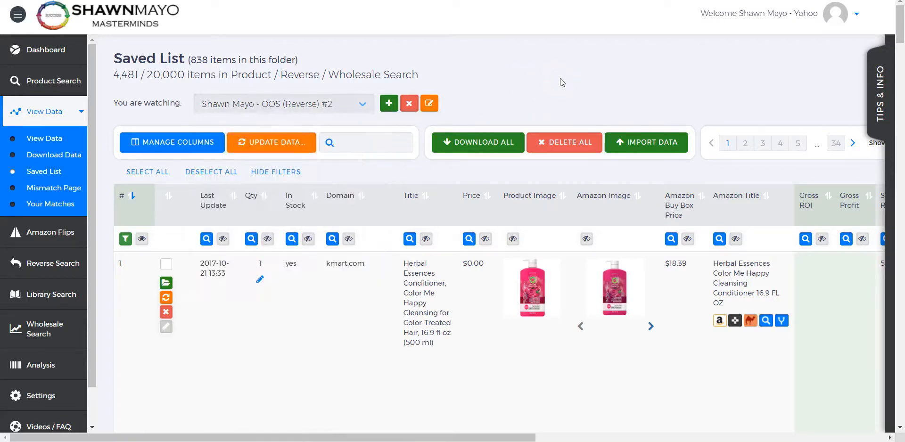
# Step: Create a new saved-list folder named "test video folder"
pyautogui.click(389, 103)
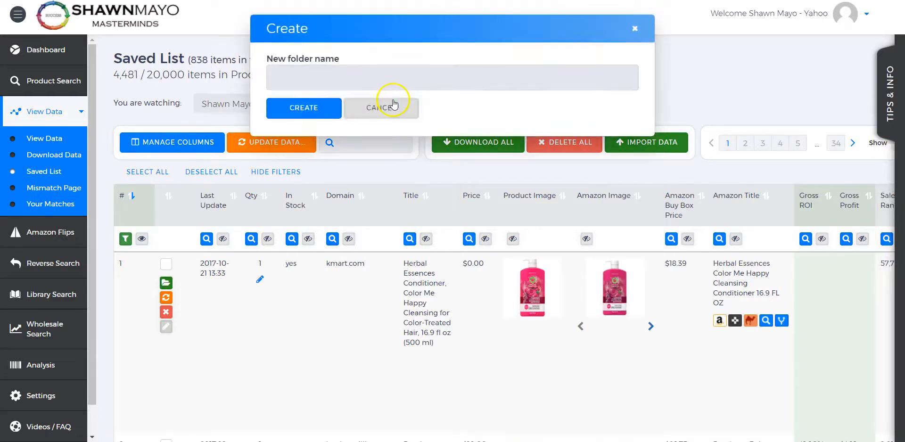
pyautogui.click(633, 28)
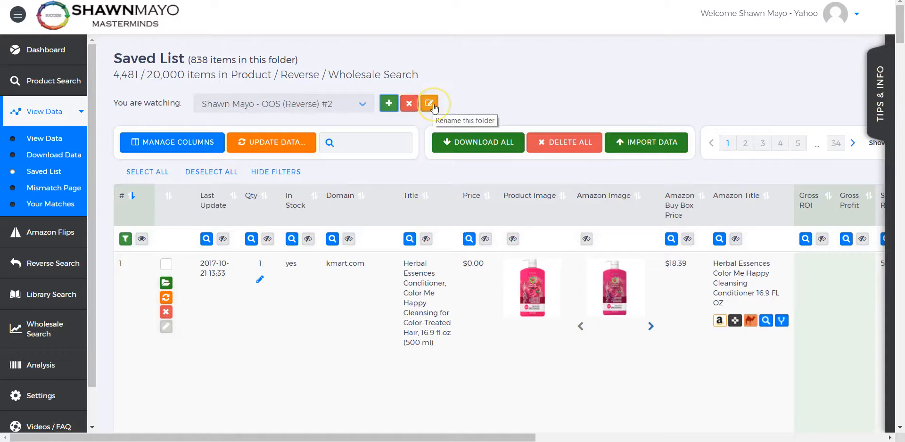
pyautogui.click(389, 103)
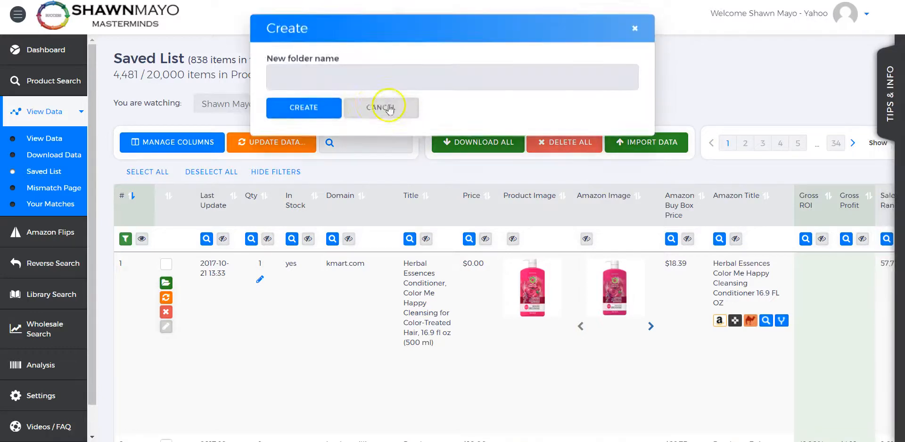
pyautogui.click(339, 85)
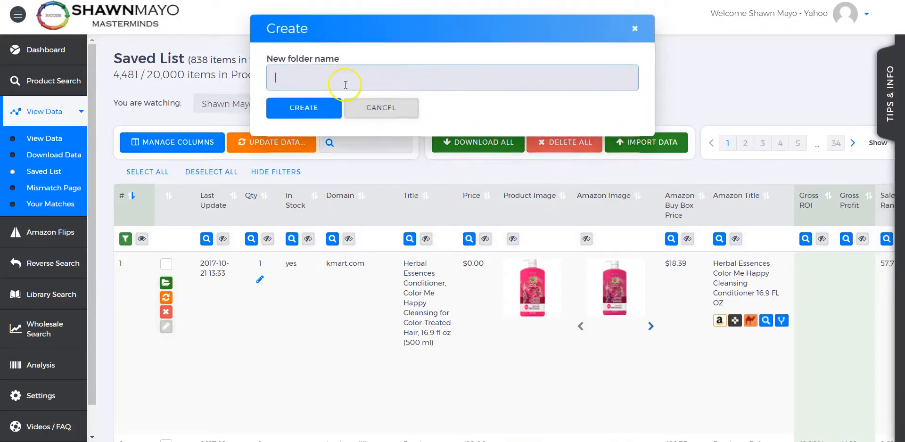
pyautogui.write('test ')
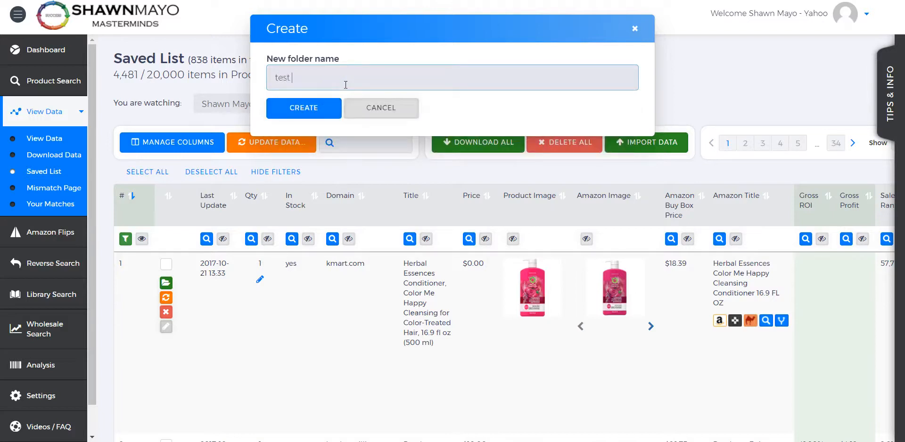
pyautogui.write('video folder')
pyautogui.click(331, 100)
pyautogui.click(314, 109)
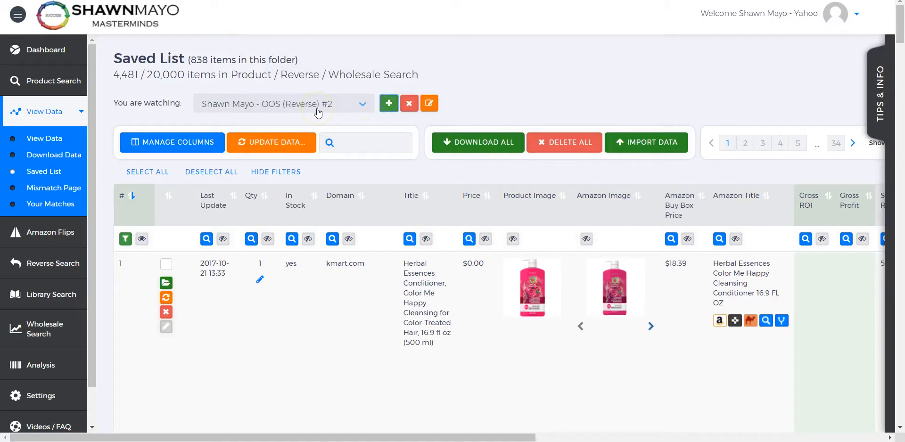
# Step: Find "test video folder" in the folder list and open it
pyautogui.click(361, 103)
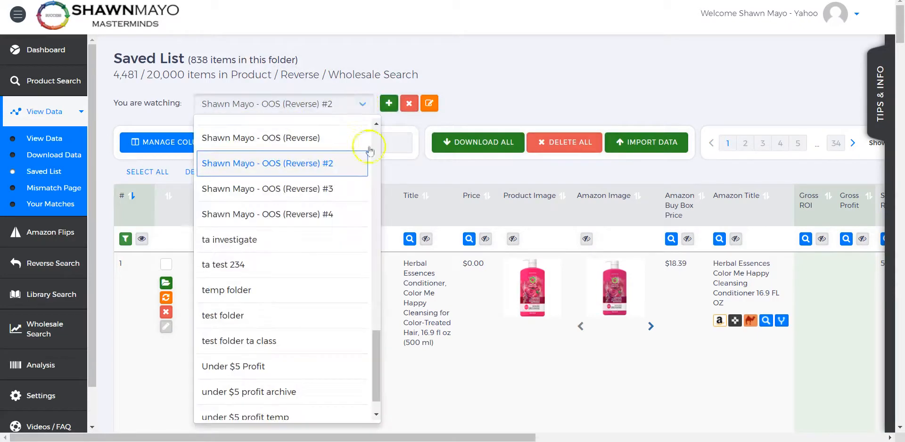
pyautogui.moveTo(381, 339); pyautogui.dragTo(371, 400)
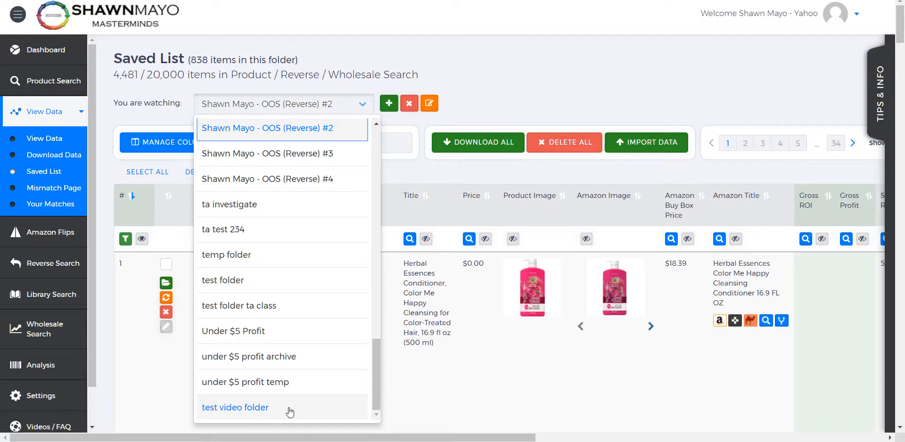
pyautogui.click(475, 114)
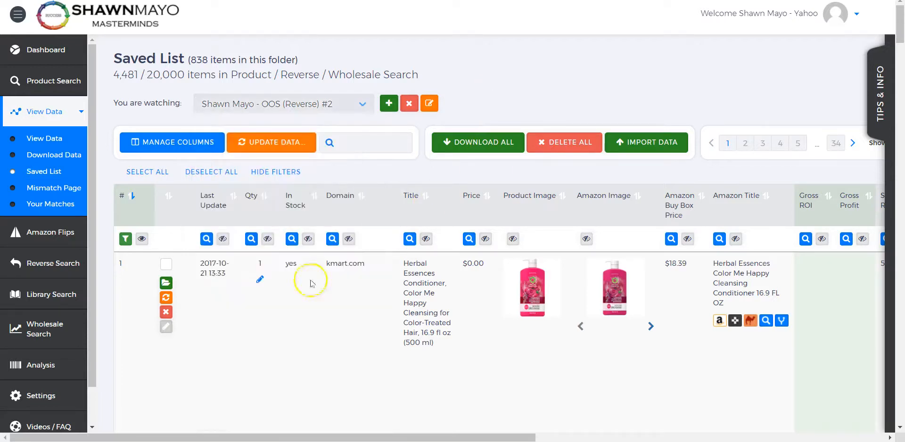
pyautogui.click(299, 103)
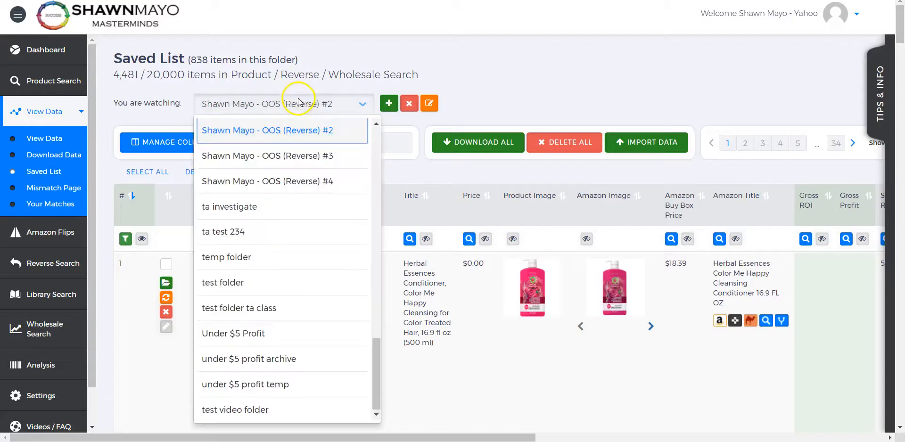
pyautogui.click(267, 407)
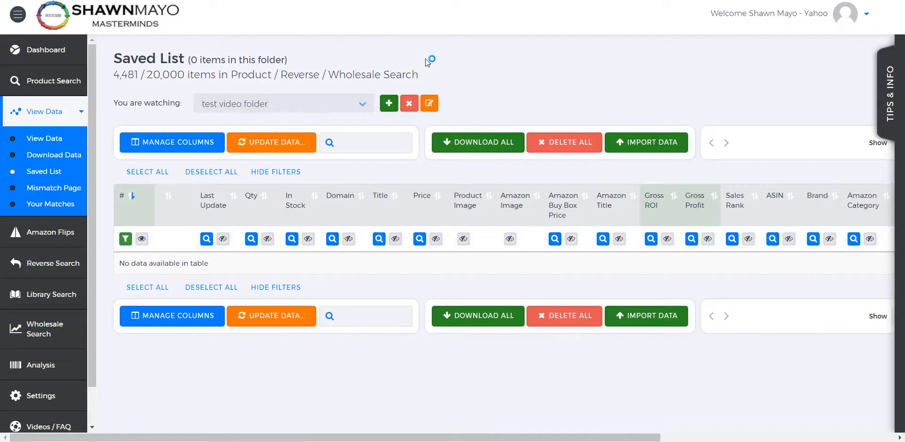
# Step: Rename the open folder to "test video folder 2"
pyautogui.click(429, 104)
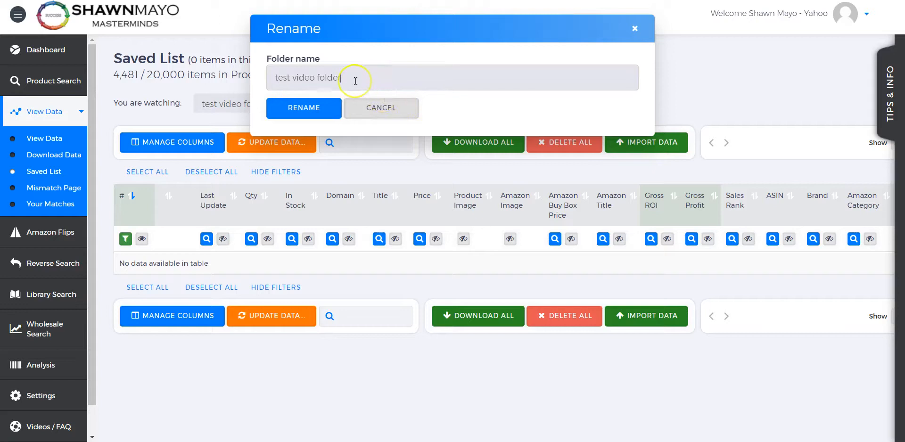
pyautogui.click(356, 81)
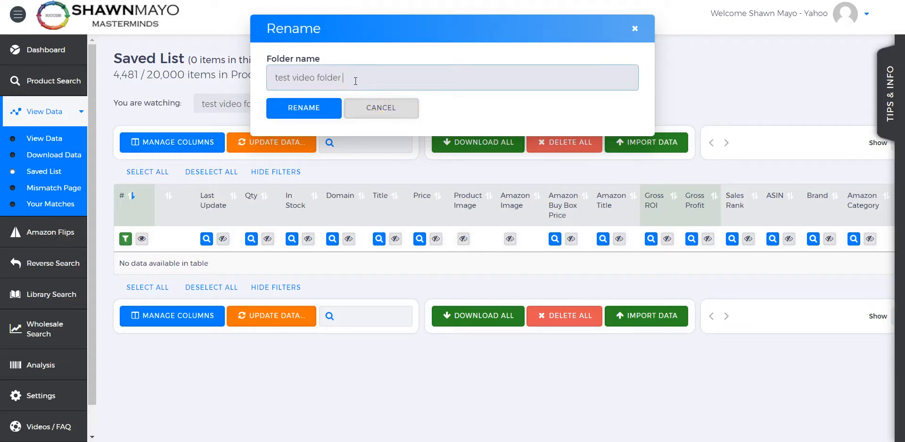
pyautogui.write('2')
pyautogui.click(308, 107)
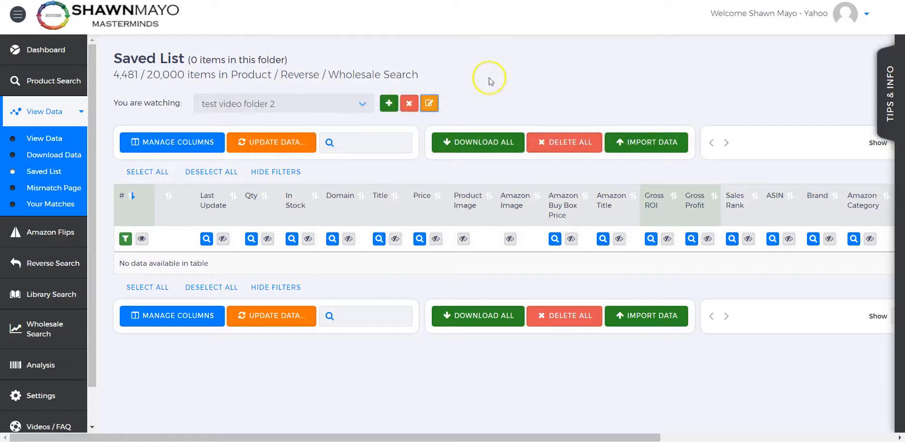
# Step: Delete the "test video folder 2" folder and open the "OOS (Reverse) #3" folder instead
pyautogui.click(410, 106)
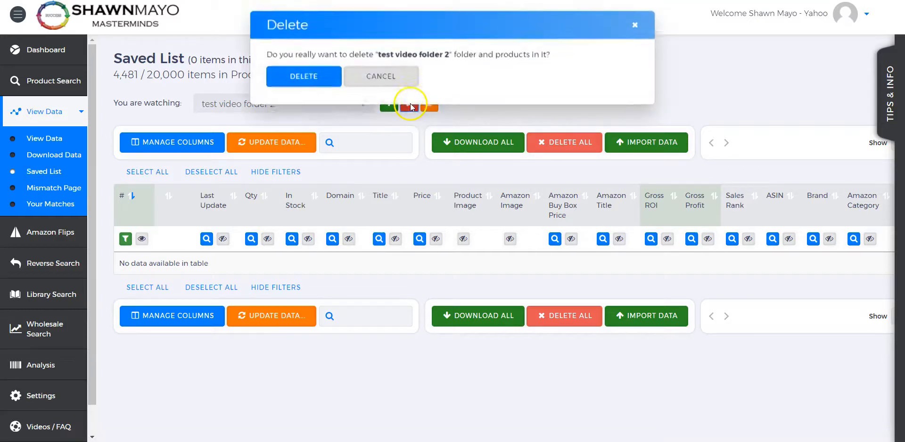
pyautogui.click(301, 81)
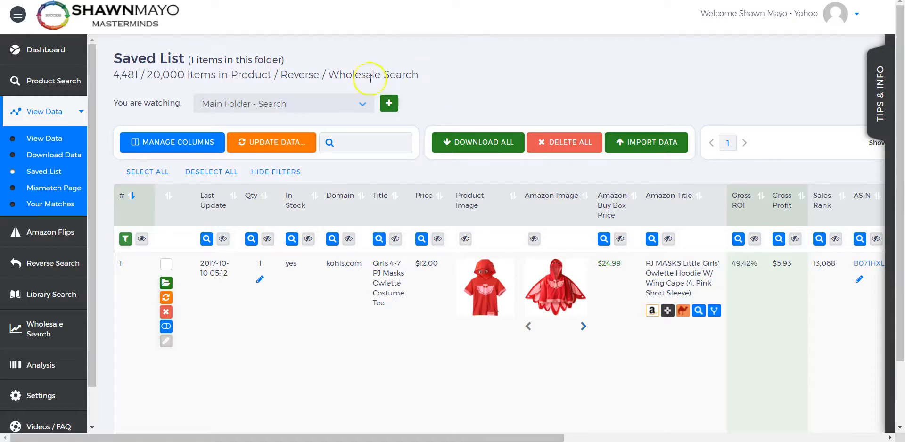
pyautogui.click(307, 108)
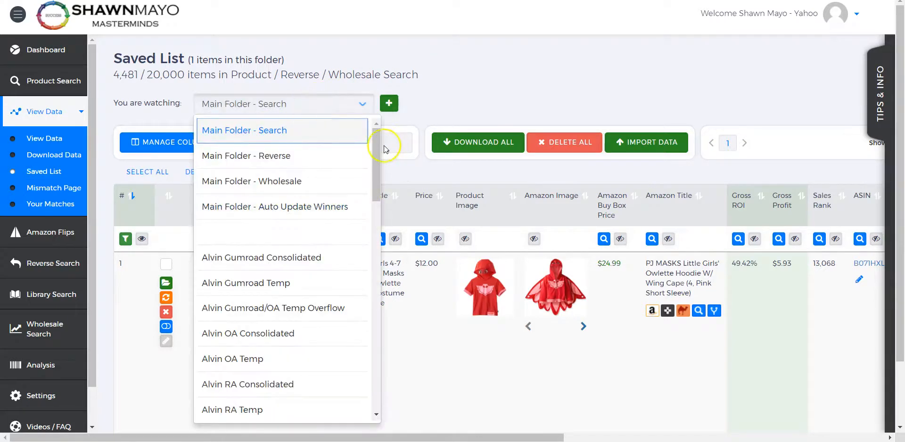
pyautogui.moveTo(375, 150); pyautogui.dragTo(366, 330)
pyautogui.click(313, 343)
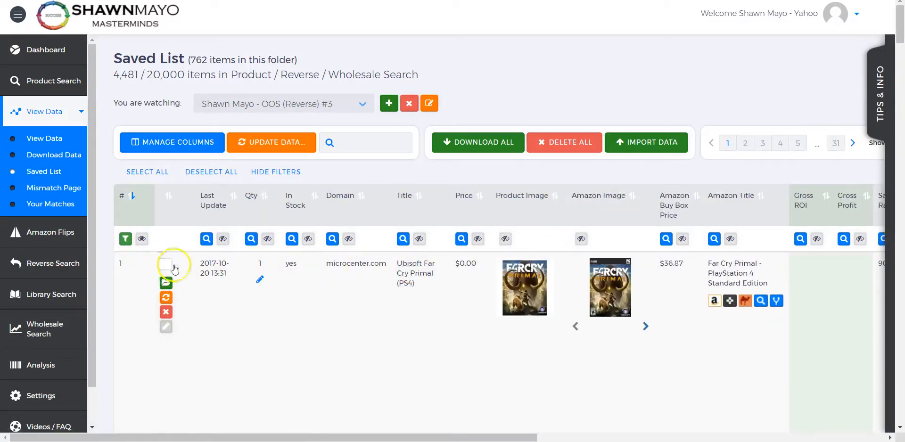
# Step: Select the first product, Ubisoft Far Cry Primal (PS4), and view the destination folders for moving or copying it
pyautogui.click(164, 264)
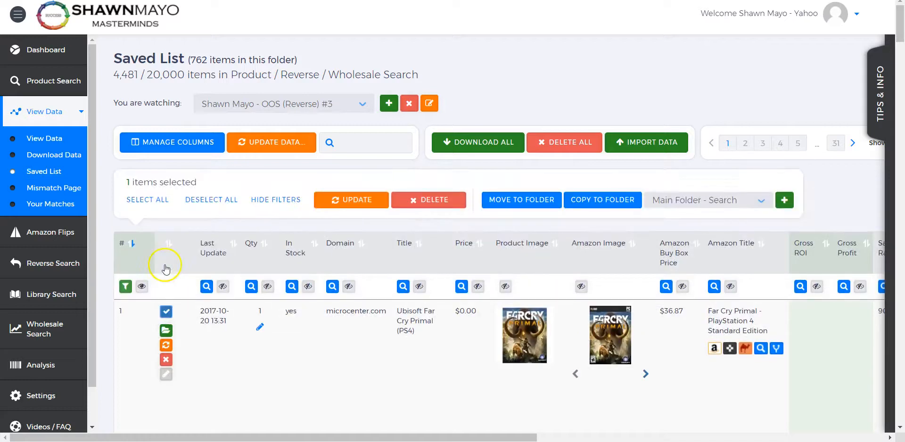
pyautogui.click(709, 203)
pyautogui.click(710, 203)
pyautogui.click(710, 203)
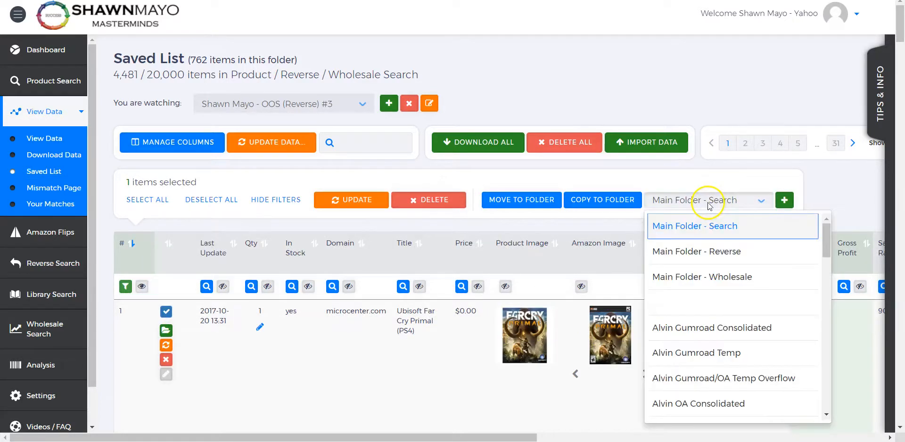
pyautogui.click(732, 206)
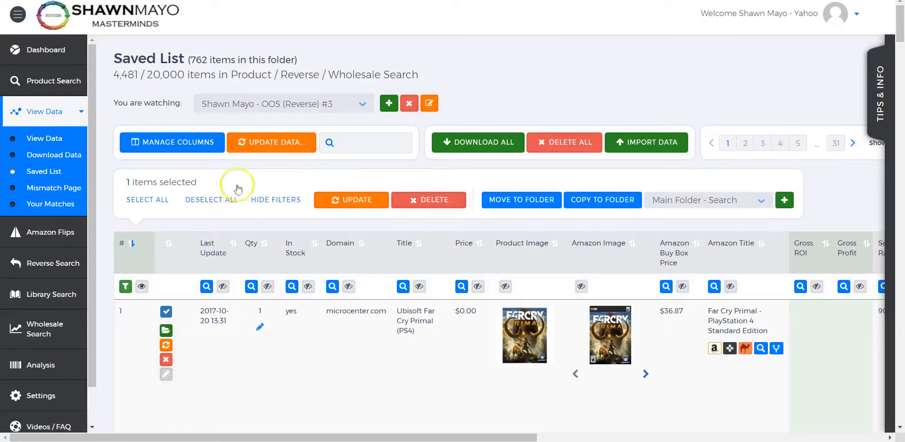
pyautogui.click(166, 313)
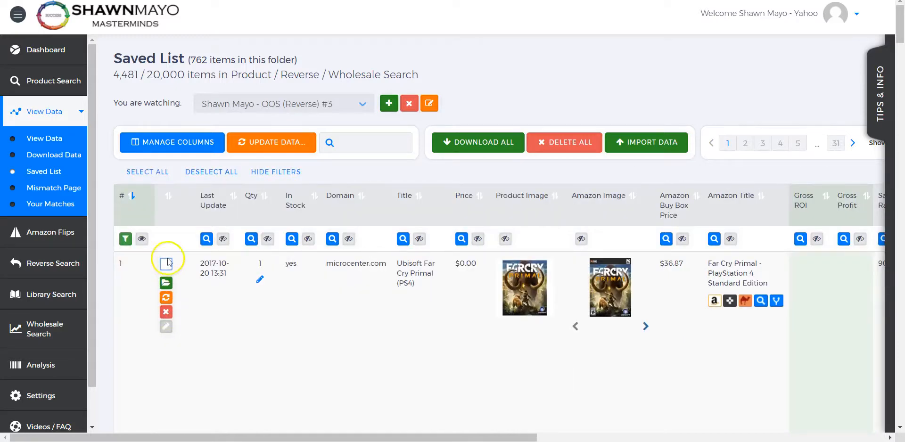
pyautogui.click(165, 266)
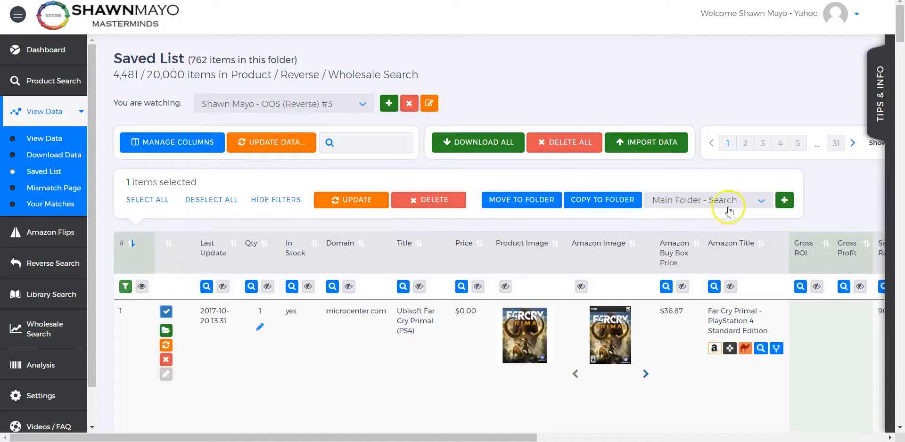
pyautogui.click(716, 209)
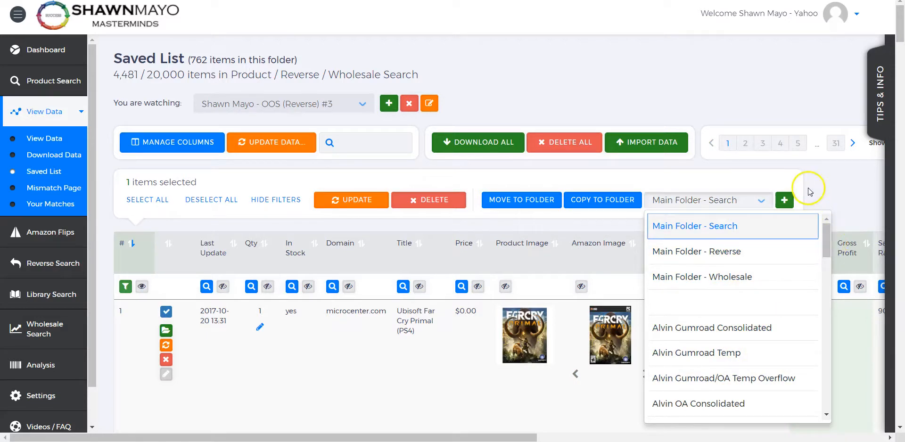
# Step: Create a destination folder named "test video folder 2" for the selected product and check it in the destination list
pyautogui.click(784, 197)
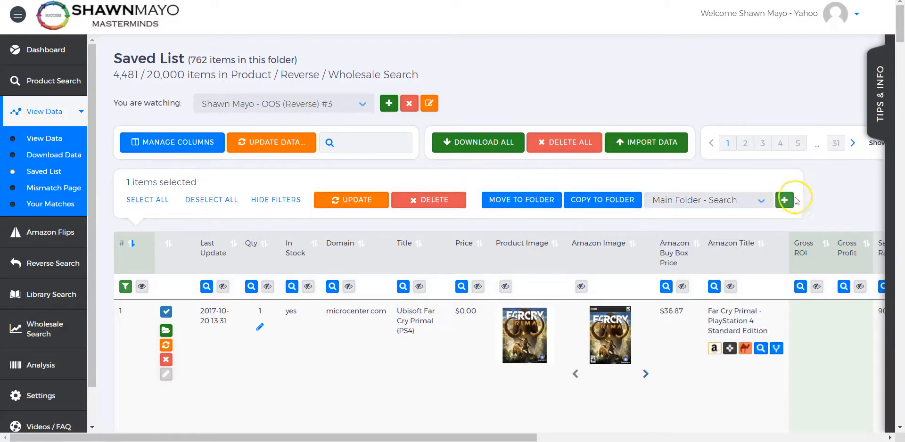
pyautogui.click(782, 207)
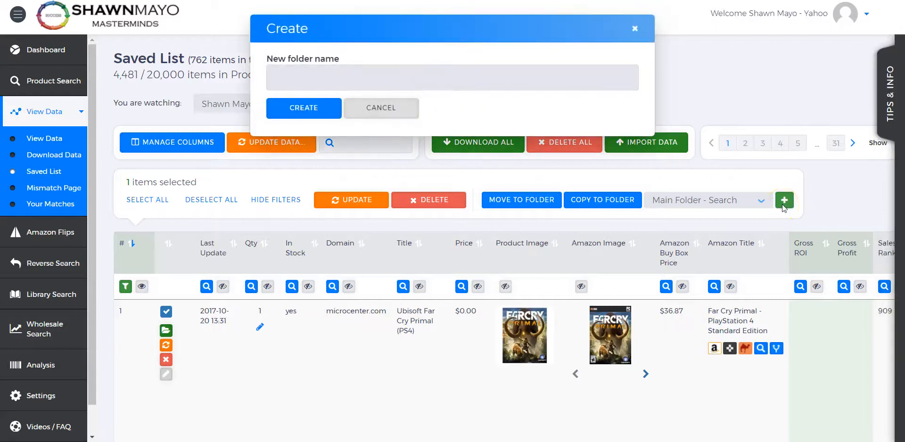
pyautogui.click(542, 79)
pyautogui.write('test video')
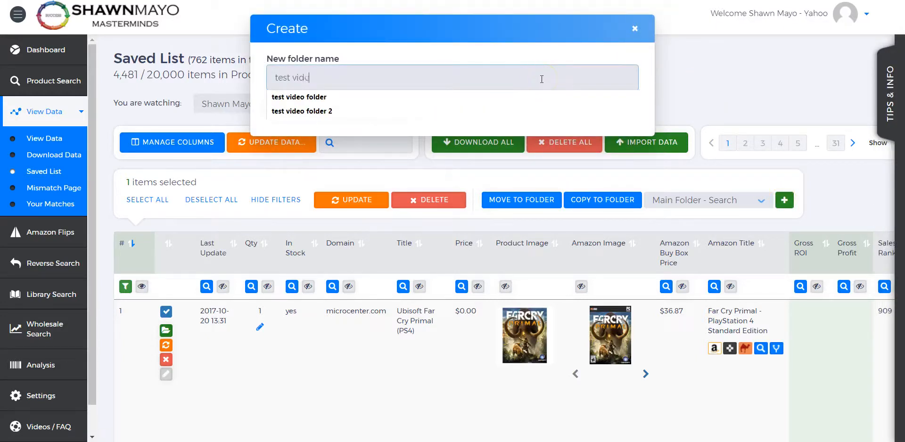
pyautogui.press('Down')
pyautogui.press('Down')
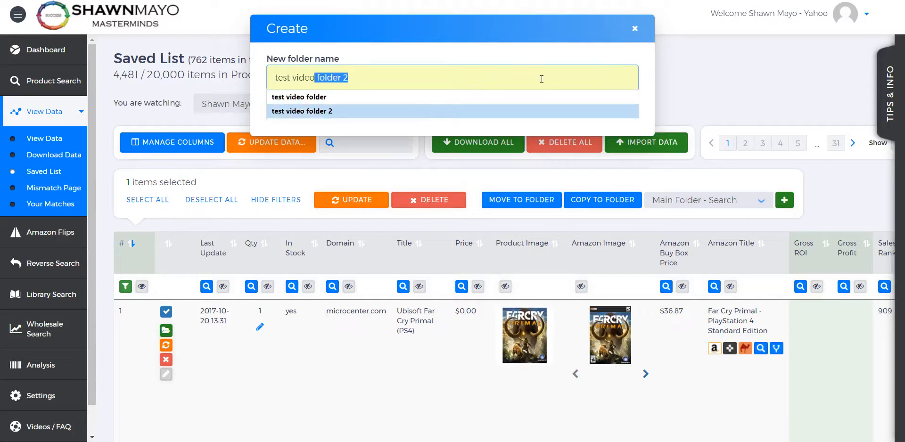
pyautogui.press('Return')
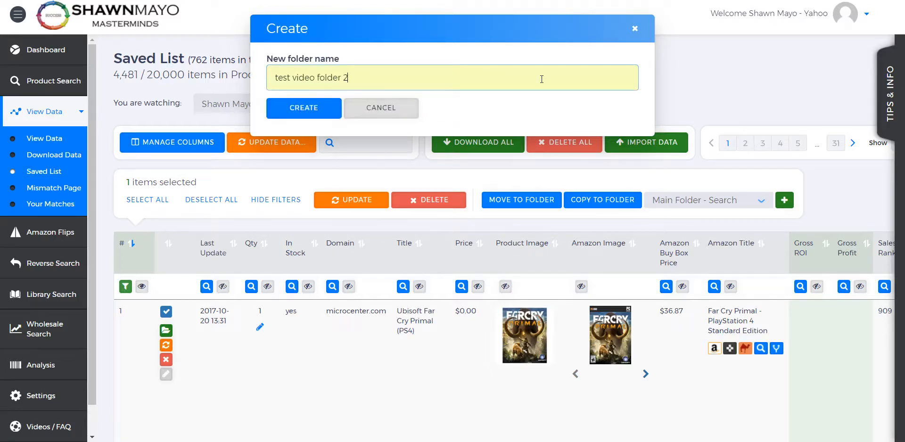
pyautogui.click(290, 113)
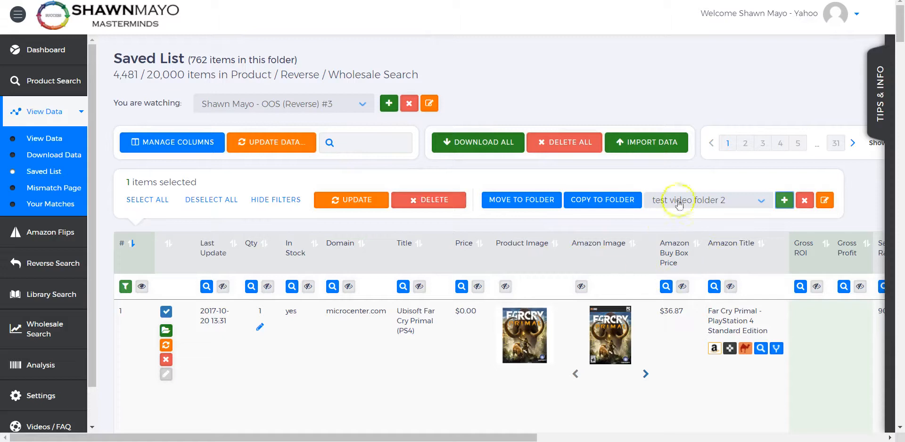
pyautogui.click(719, 206)
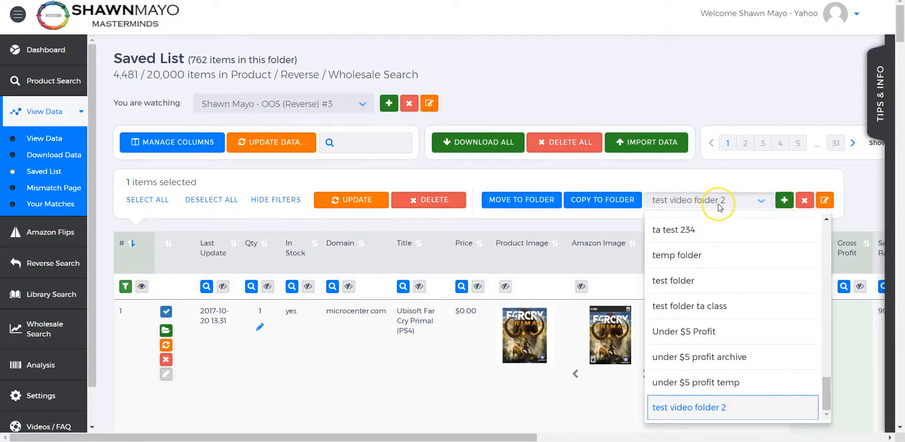
# Step: Choose "under $5 profit archive" as the destination folder for the selected product and view the list of folders available to watch
pyautogui.click(719, 208)
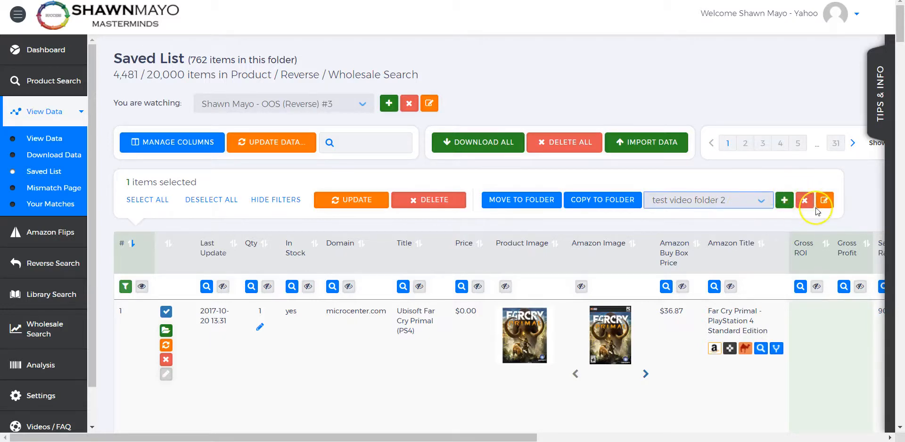
pyautogui.click(760, 202)
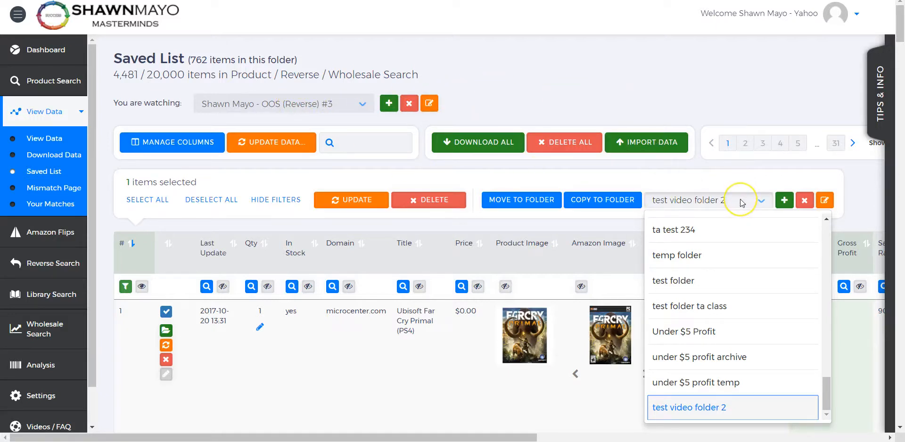
pyautogui.rightClick(718, 203)
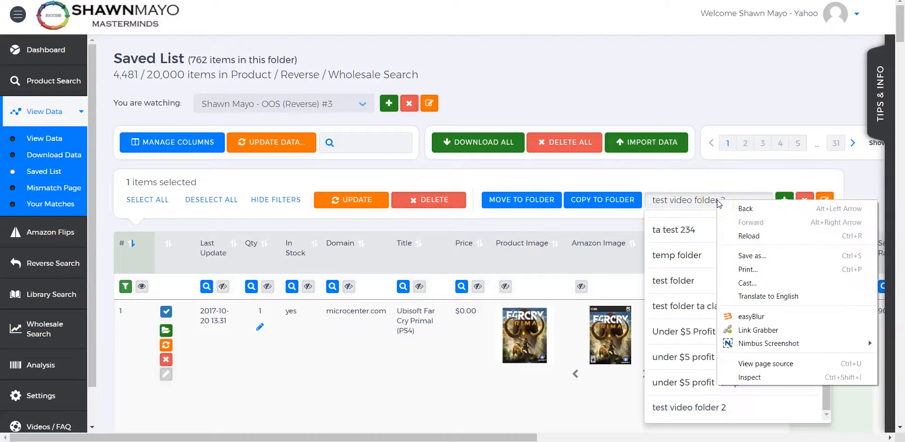
pyautogui.click(694, 202)
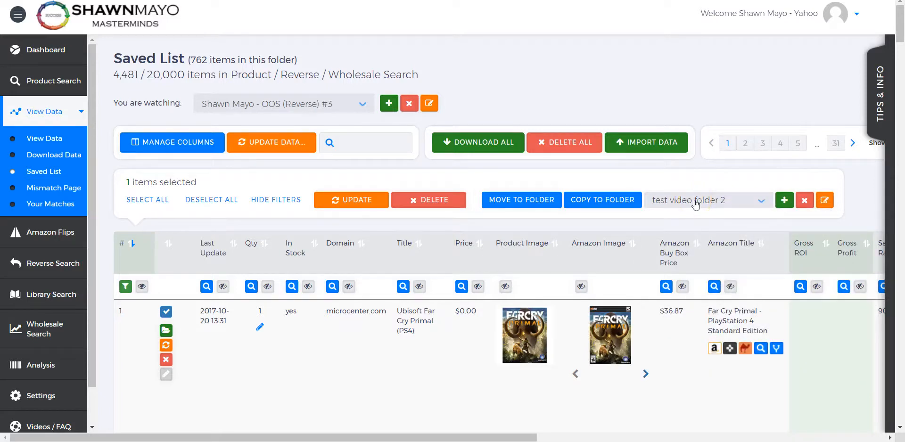
pyautogui.click(695, 203)
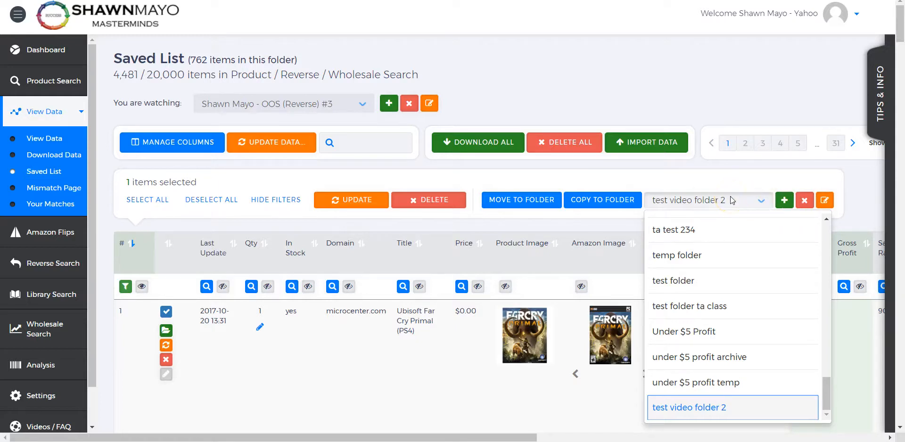
pyautogui.rightClick(729, 351)
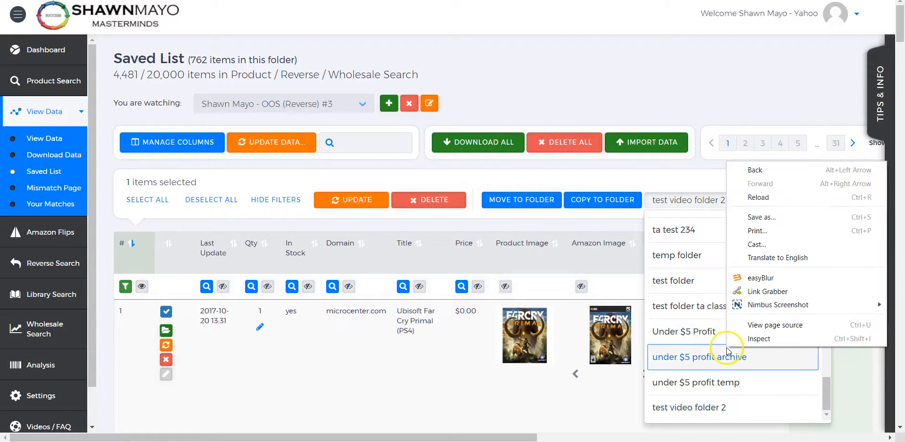
pyautogui.click(660, 358)
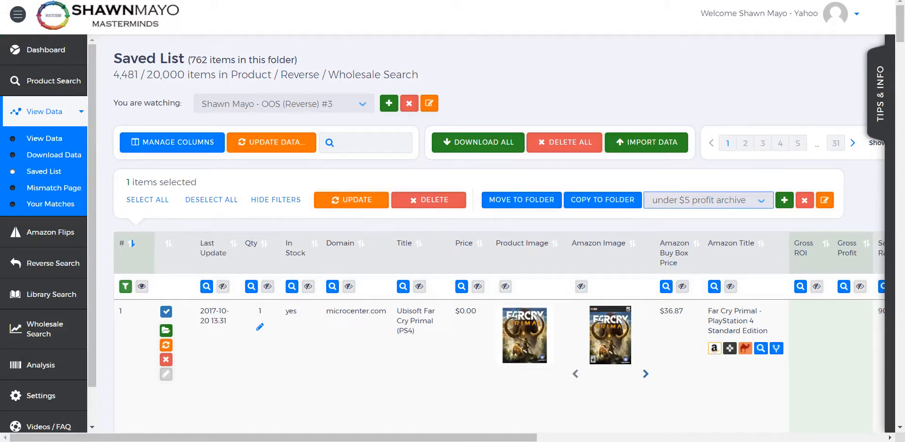
pyautogui.click(352, 106)
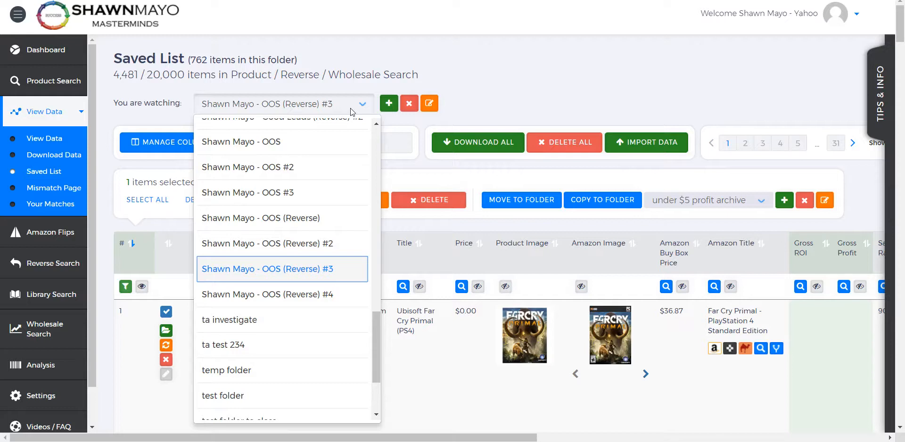
pyautogui.click(475, 97)
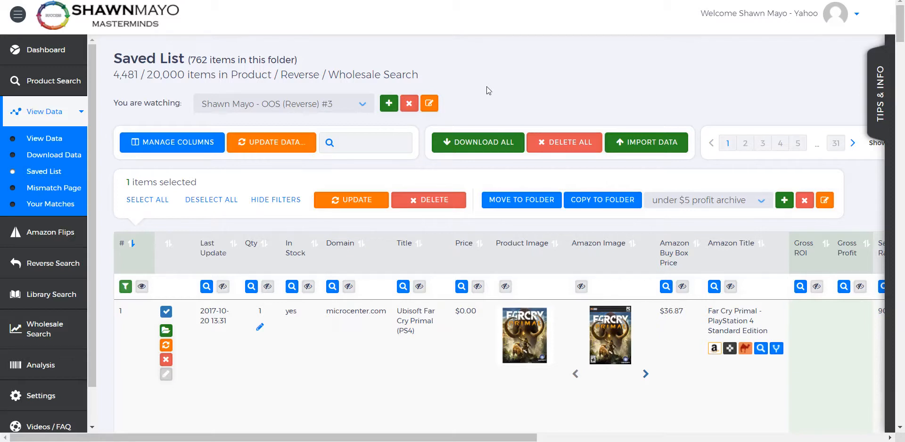
# Step: Open the Domain column's filter and deselect all the domains in its list
pyautogui.click(332, 286)
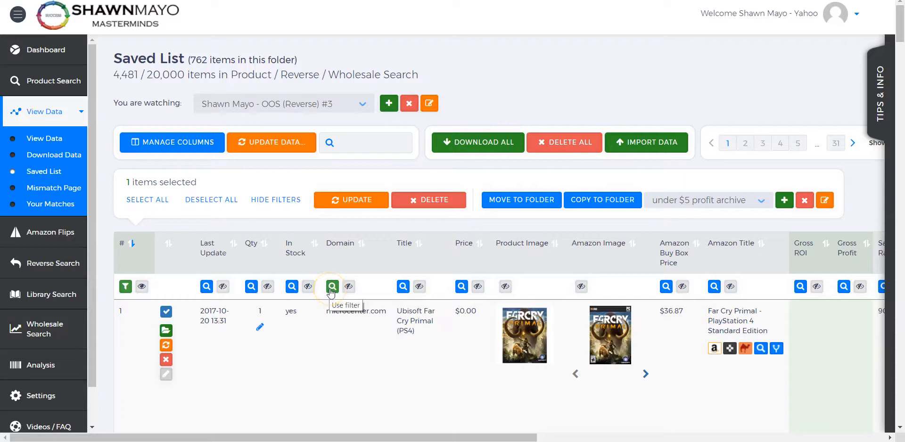
pyautogui.click(332, 287)
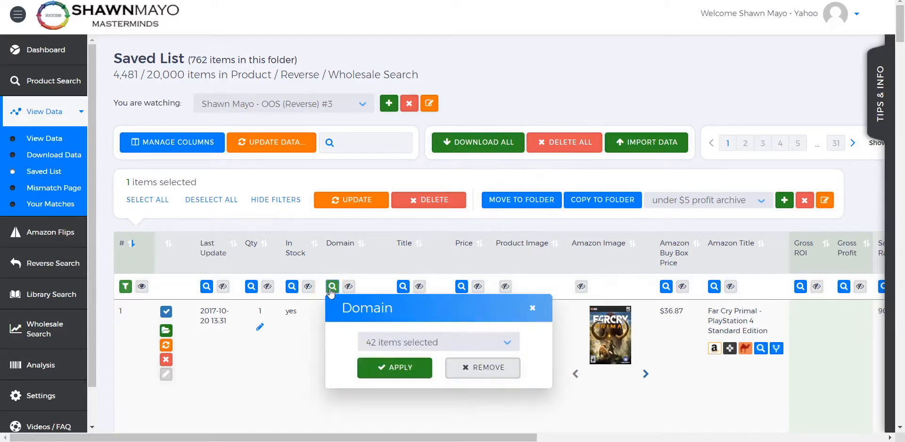
pyautogui.click(430, 347)
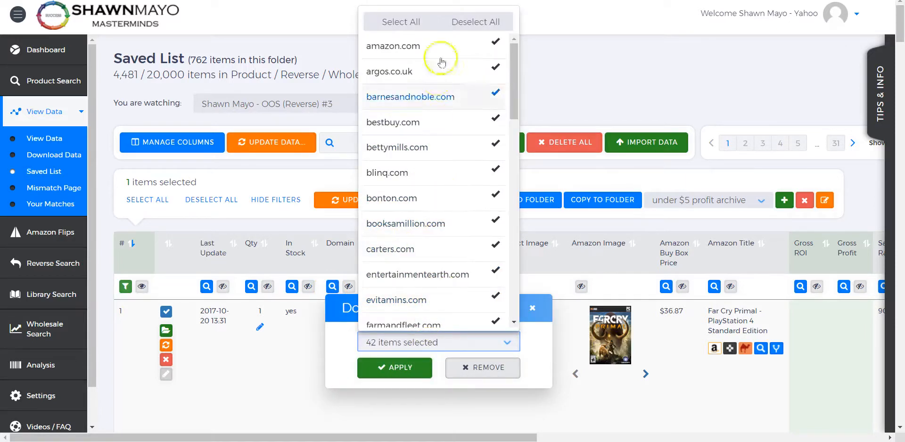
pyautogui.click(476, 22)
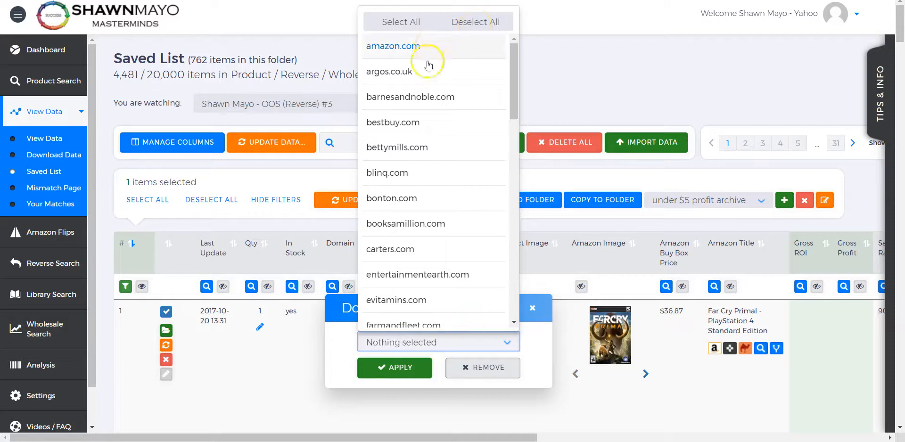
pyautogui.click(421, 143)
pyautogui.click(421, 142)
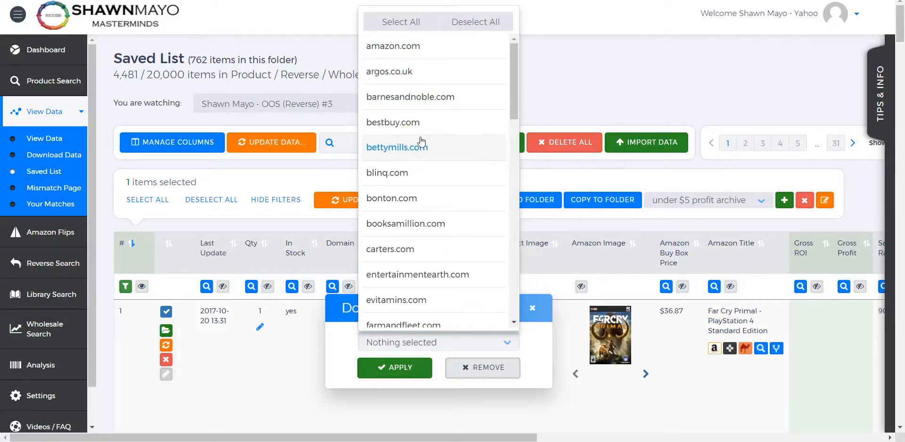
pyautogui.click(589, 94)
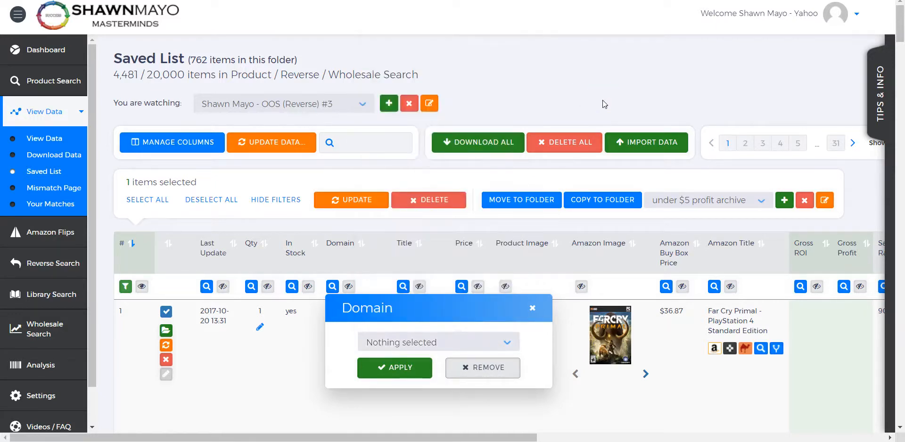
# Step: Remove the Domain column filter and close its dialog
pyautogui.click(473, 370)
pyautogui.rightClick(474, 374)
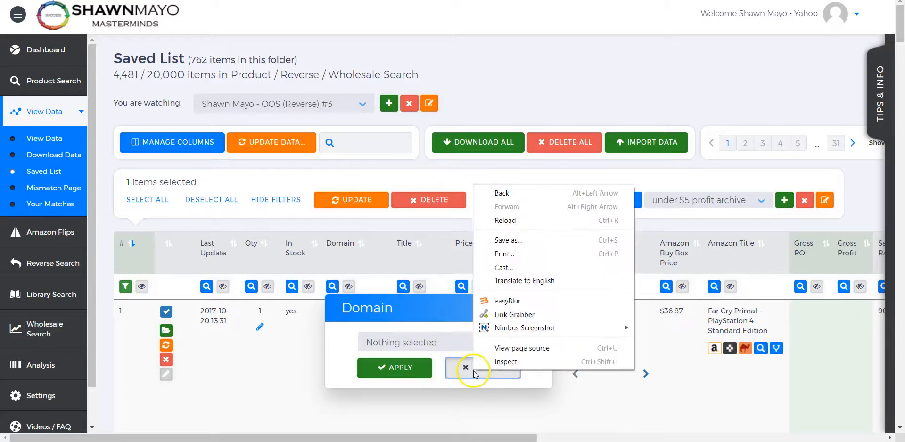
pyautogui.click(459, 376)
pyautogui.click(454, 376)
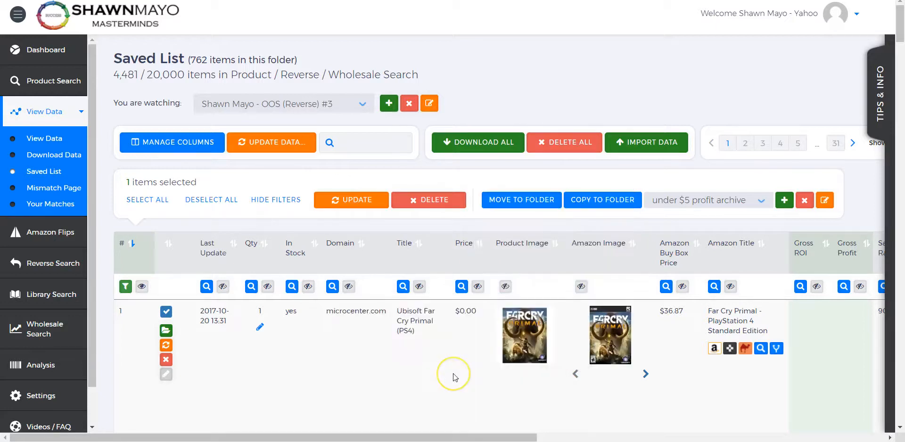